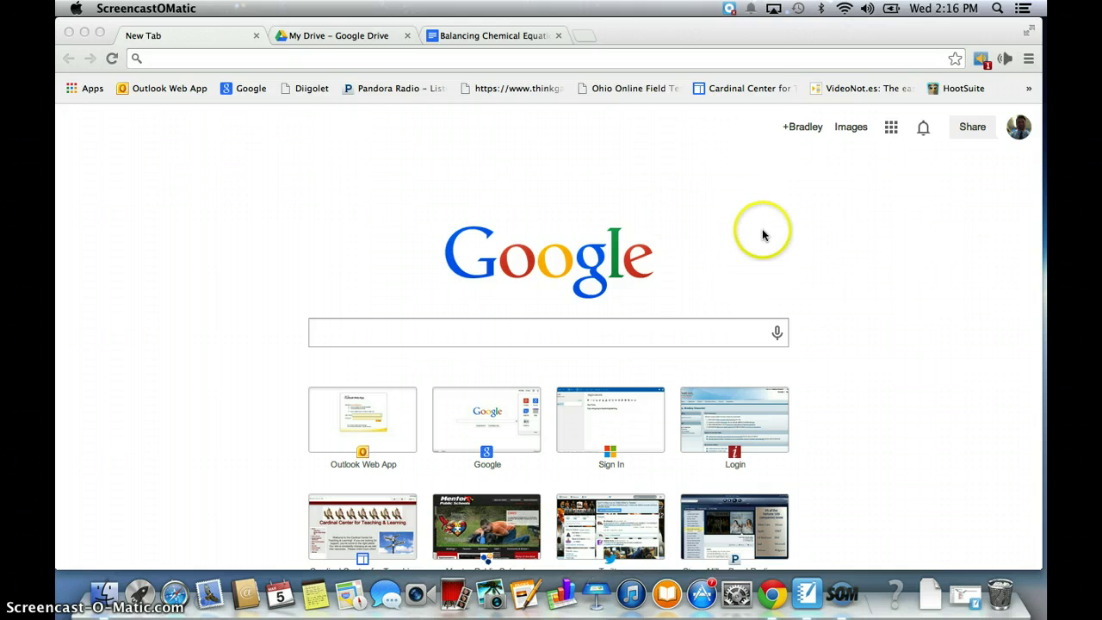
Open Google Contacts from the Google apps grid in Chrome.
click(891, 126)
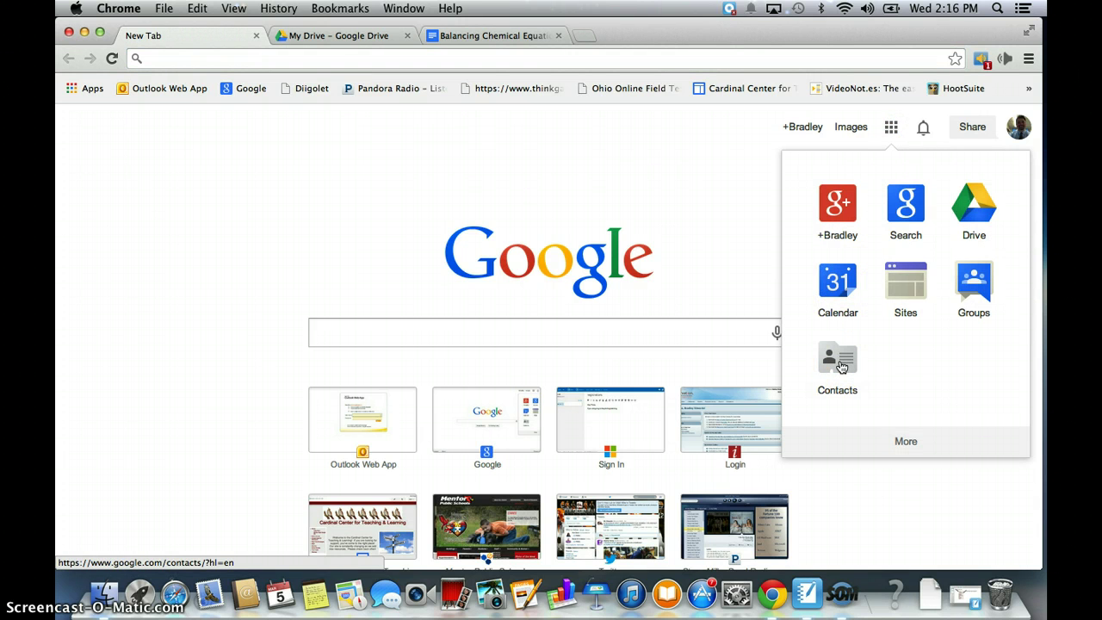
click(841, 366)
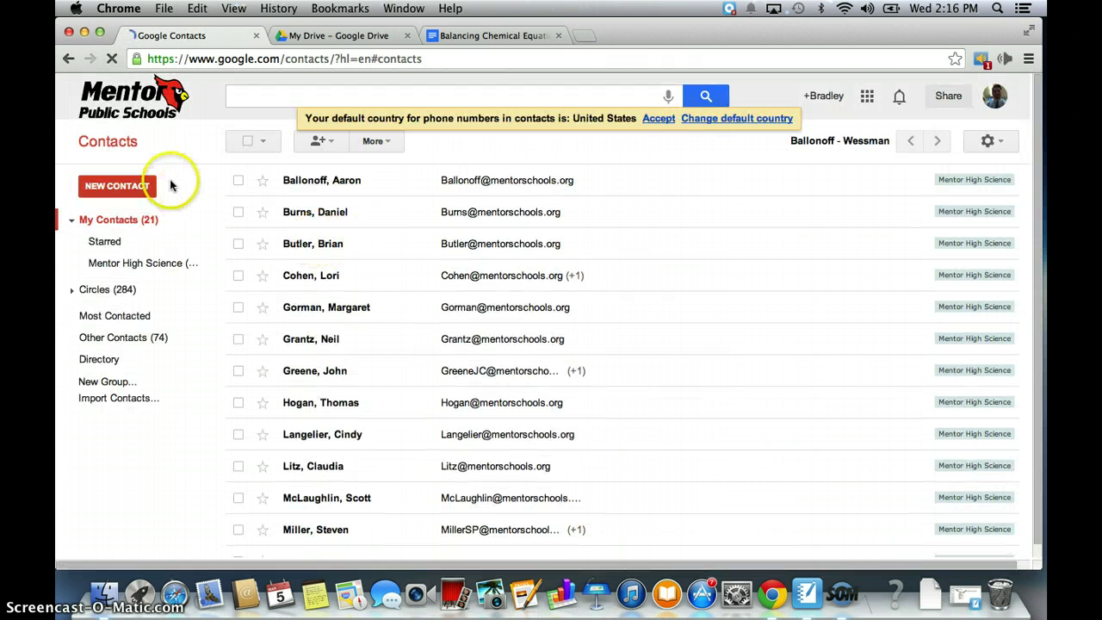
Collapse My Contacts in the sidebar, hiding Starred and Mentor High Science.
click(72, 221)
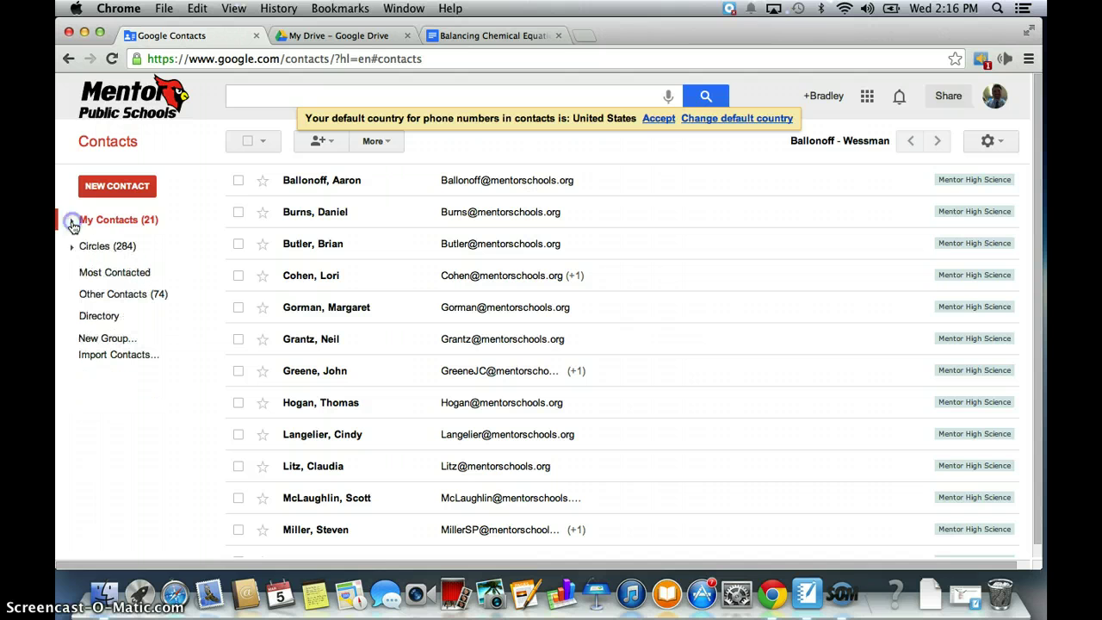
click(117, 189)
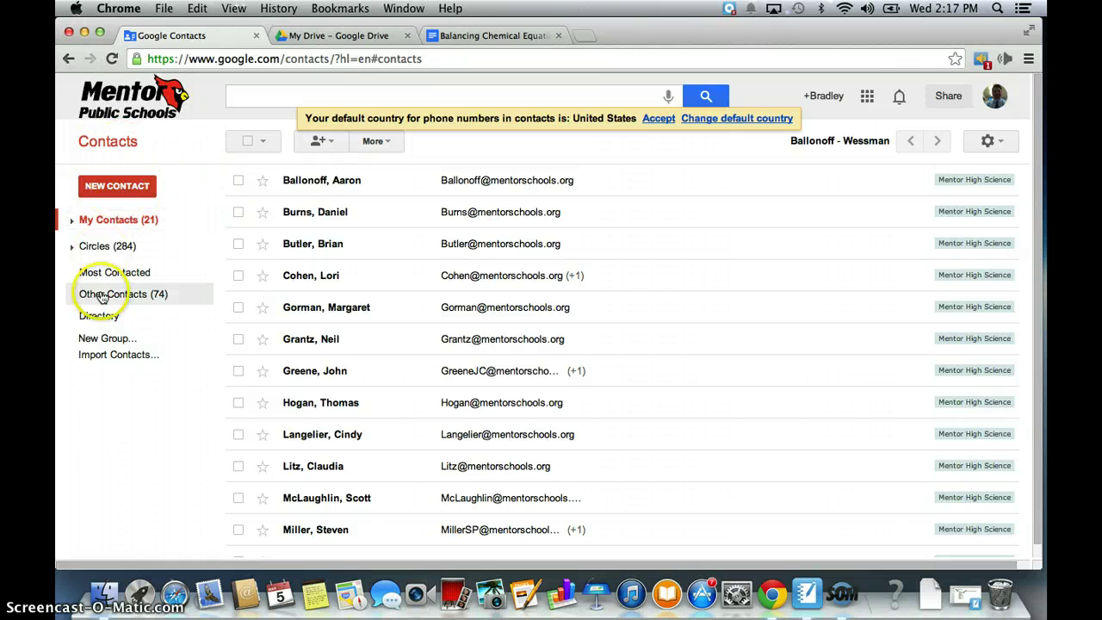
Make a new contact group called 'Edwards 1-2' with New Group.
click(107, 341)
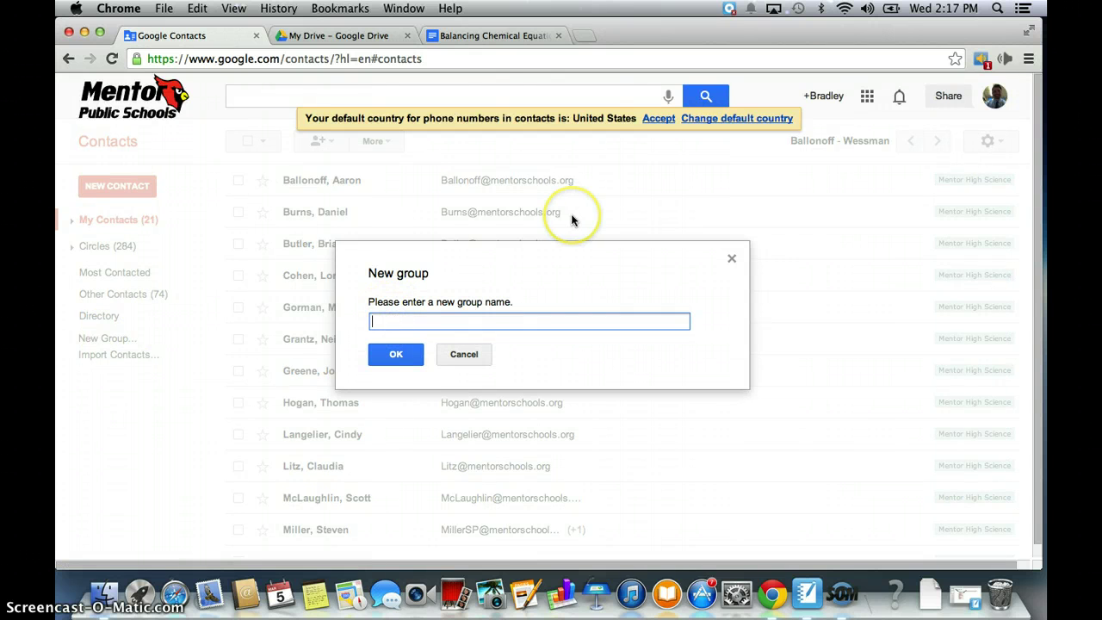
text(Edwards 1-2)
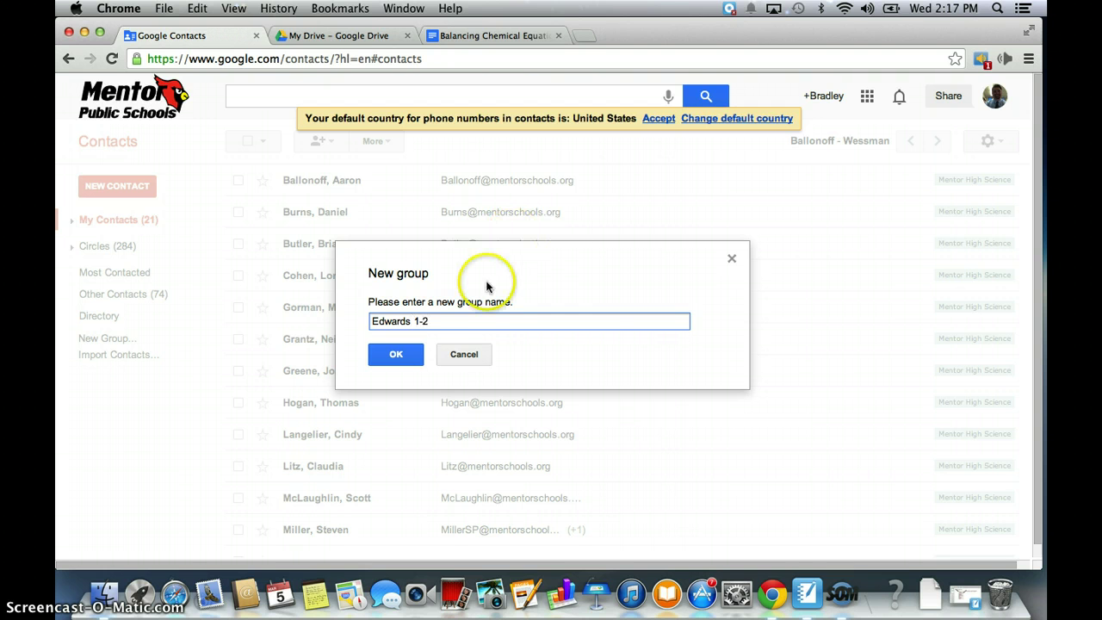
click(398, 359)
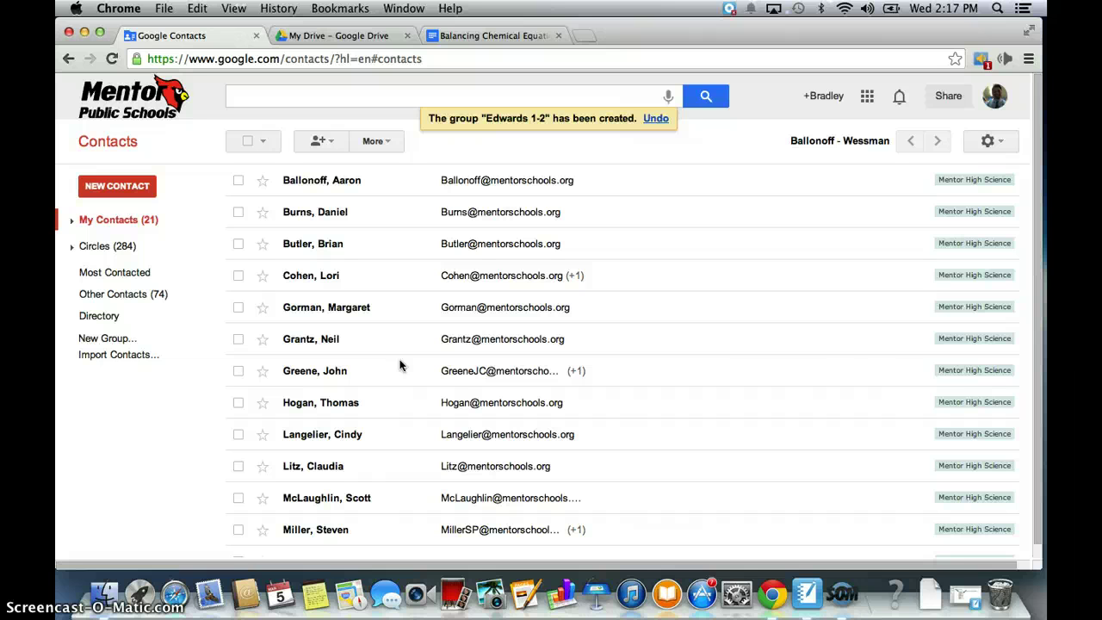
Expand My Contacts, open the empty Edwards 1-2 group, and accept the default-country notice.
click(72, 222)
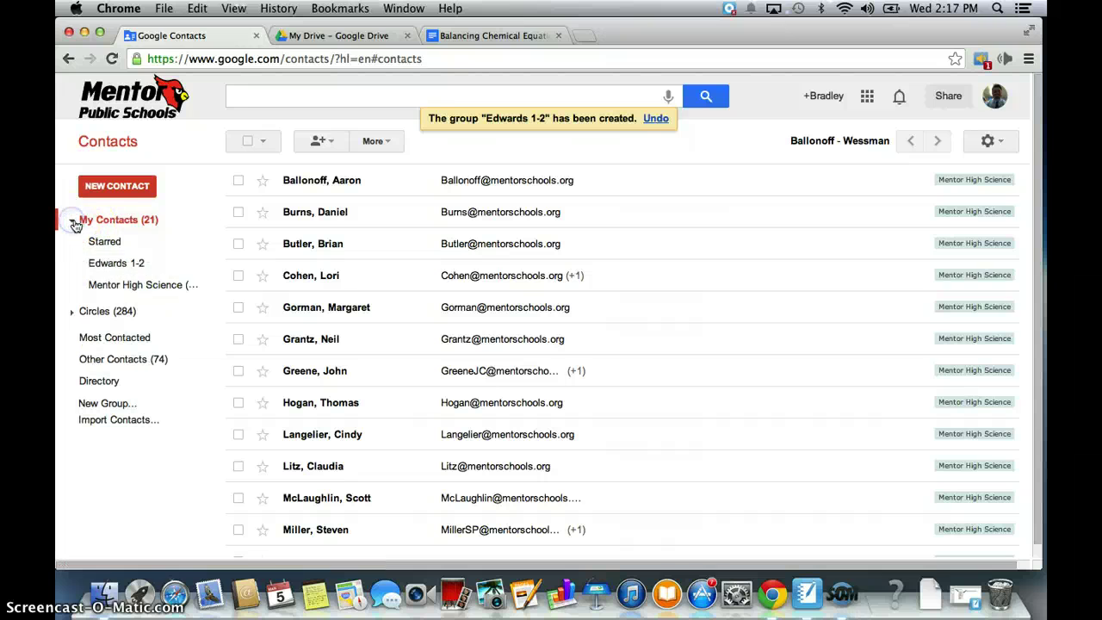
click(127, 267)
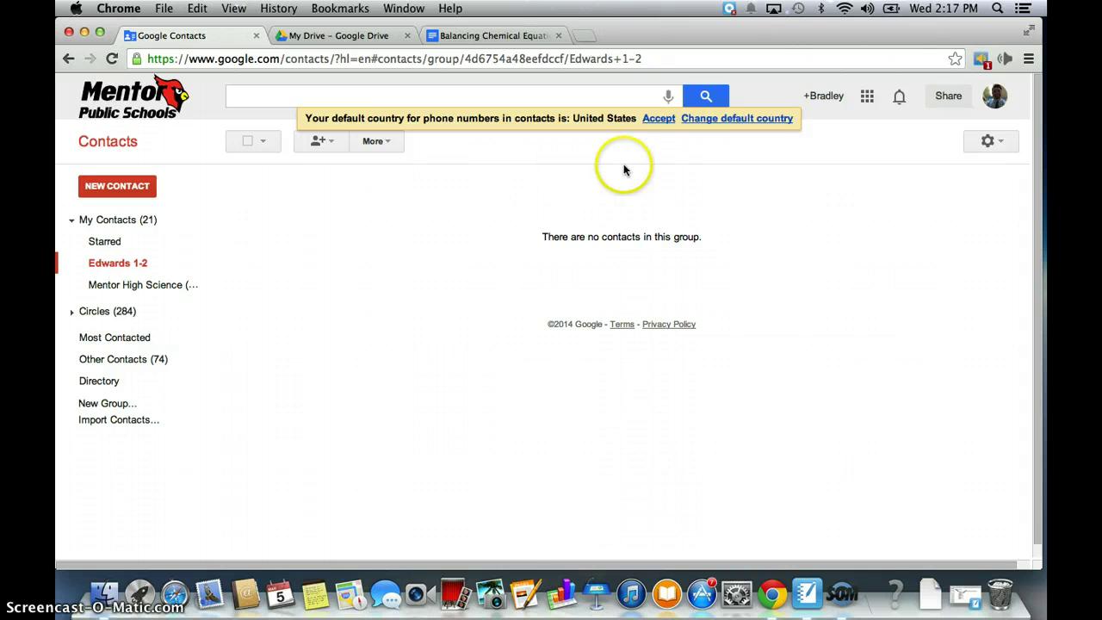
click(661, 120)
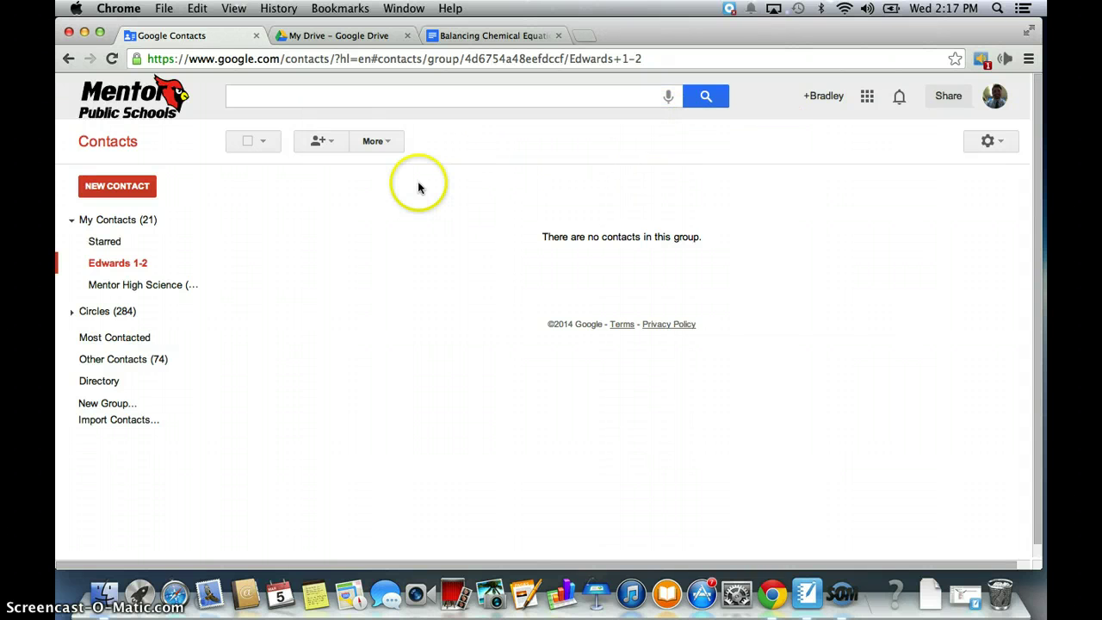
Add one student to Edwards 1-2 by entering their school e-mail address.
click(334, 146)
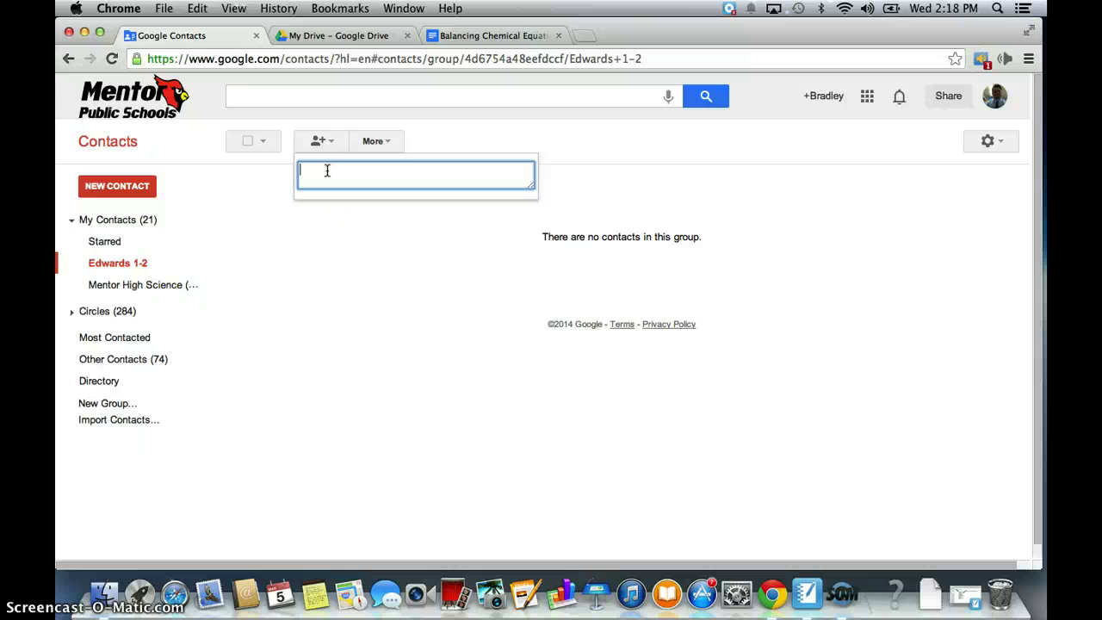
click(298, 170)
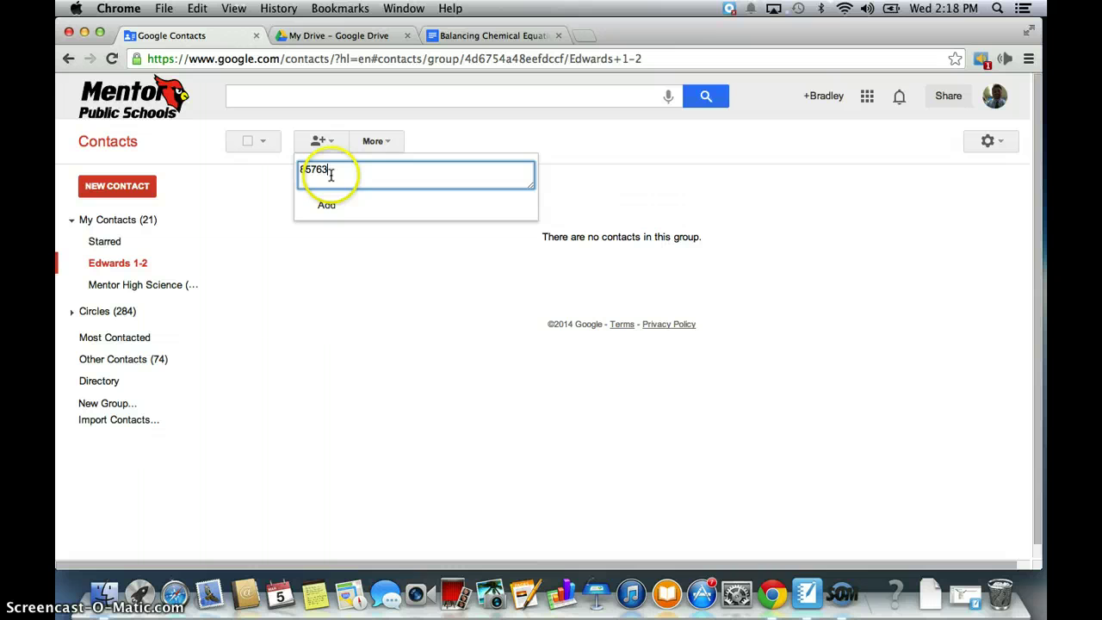
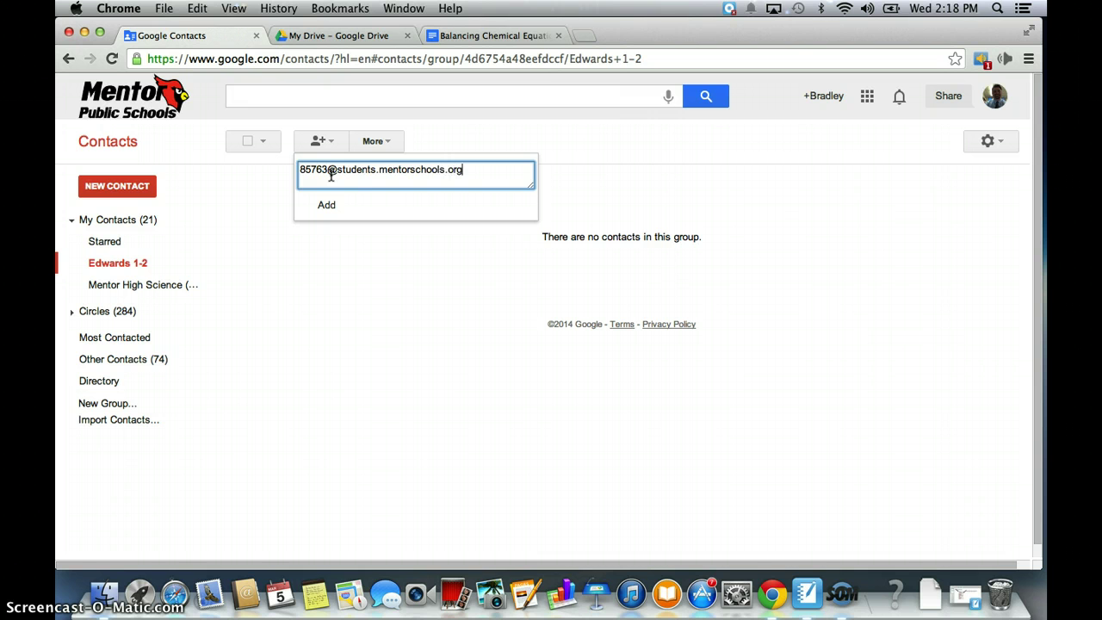
click(310, 177)
click(328, 207)
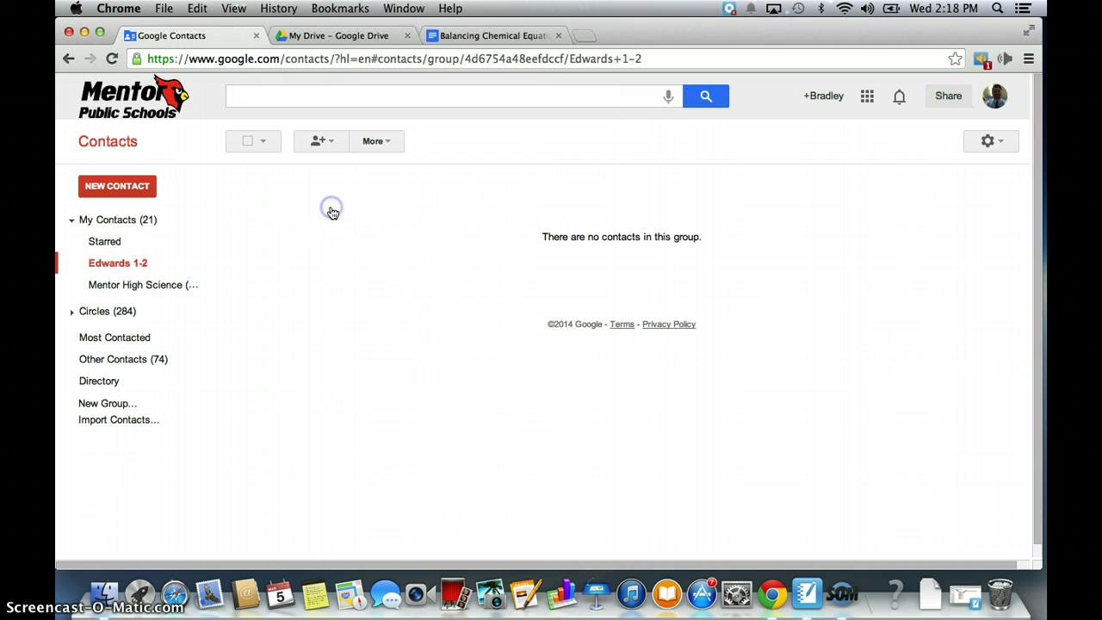
click(396, 199)
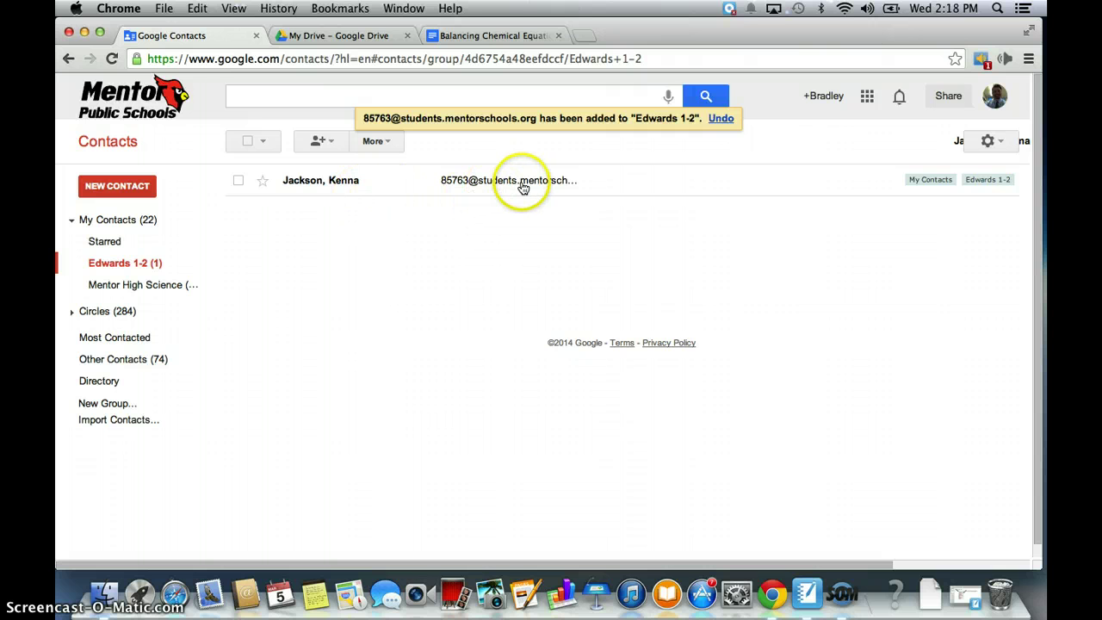
Delete the newly added student contact, leaving Edwards 1-2 empty, and reopen its add-people box.
click(239, 181)
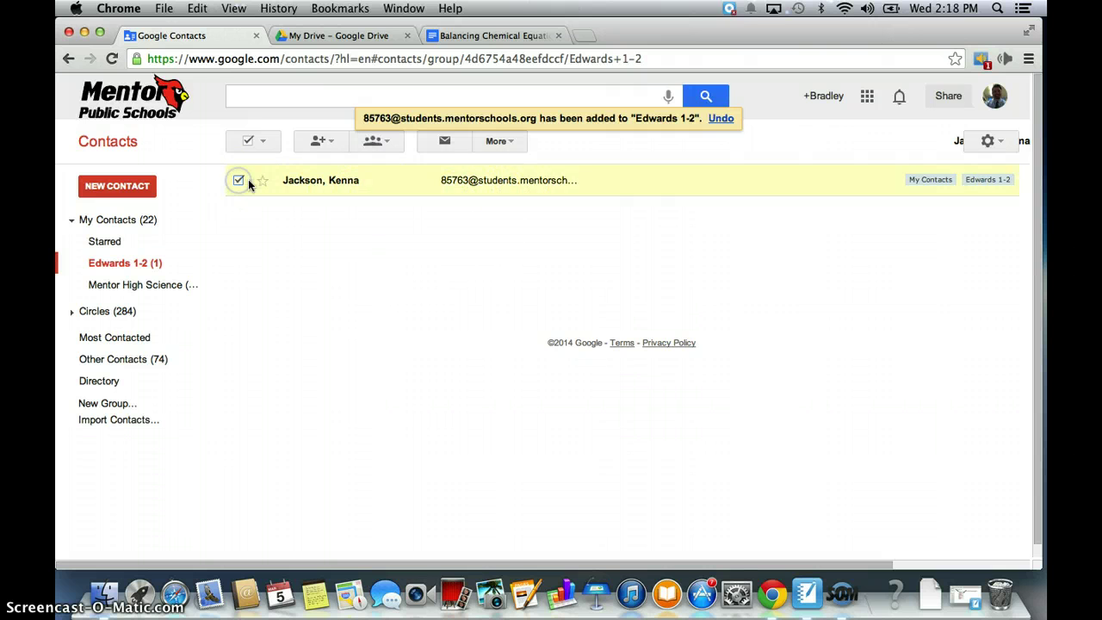
click(511, 145)
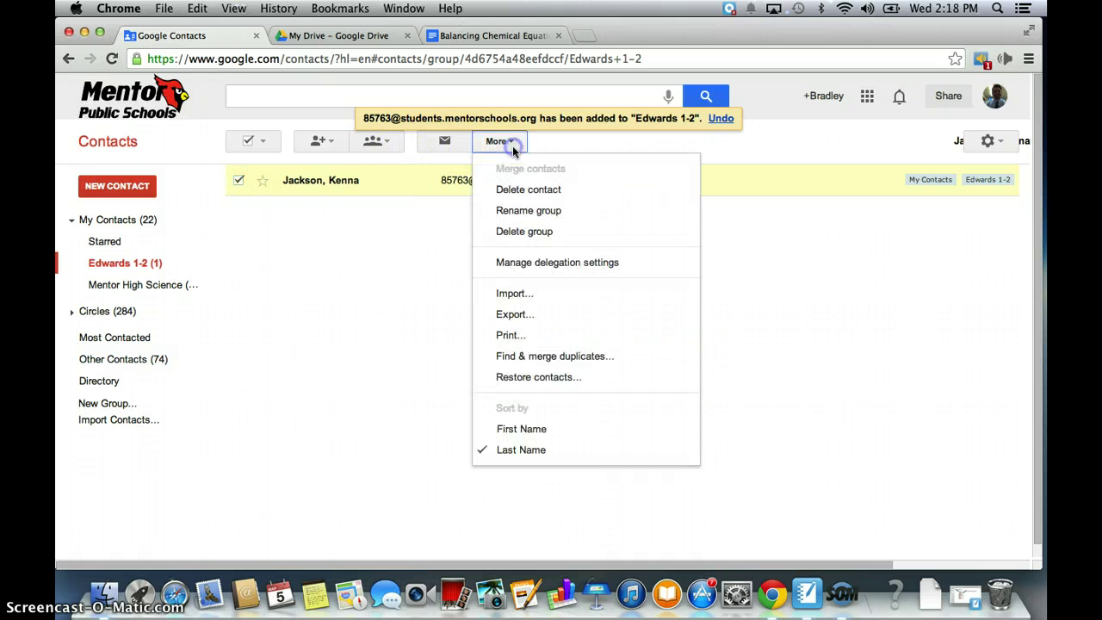
click(530, 188)
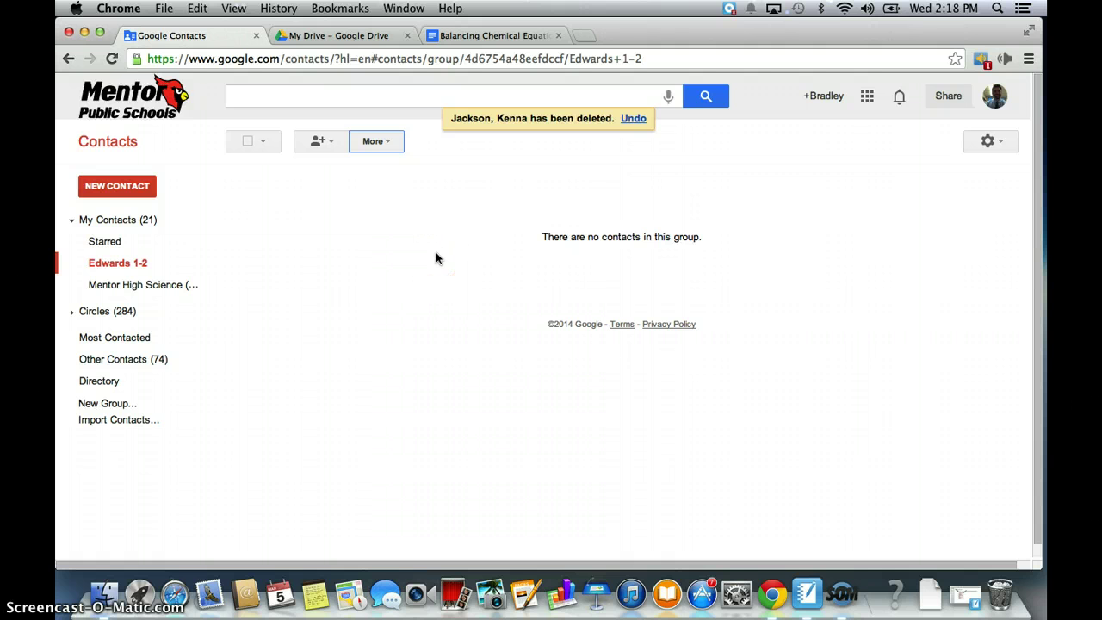
click(320, 141)
click(326, 169)
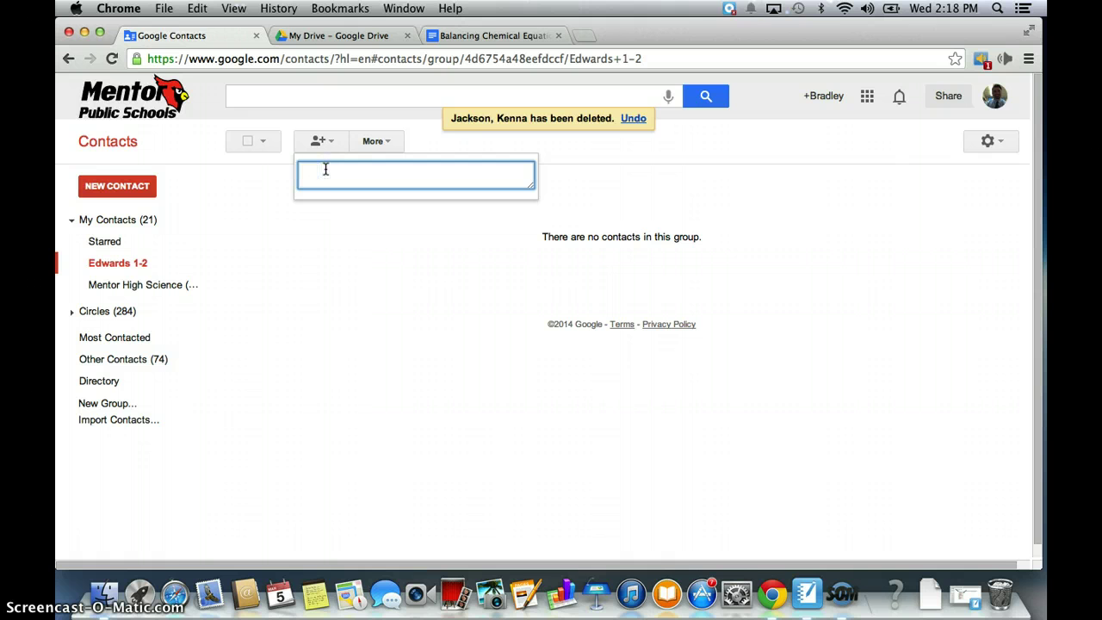
Add three contacts to Edwards 1-2, entering their e-mail addresses with autocomplete.
text(roed)
key(Return)
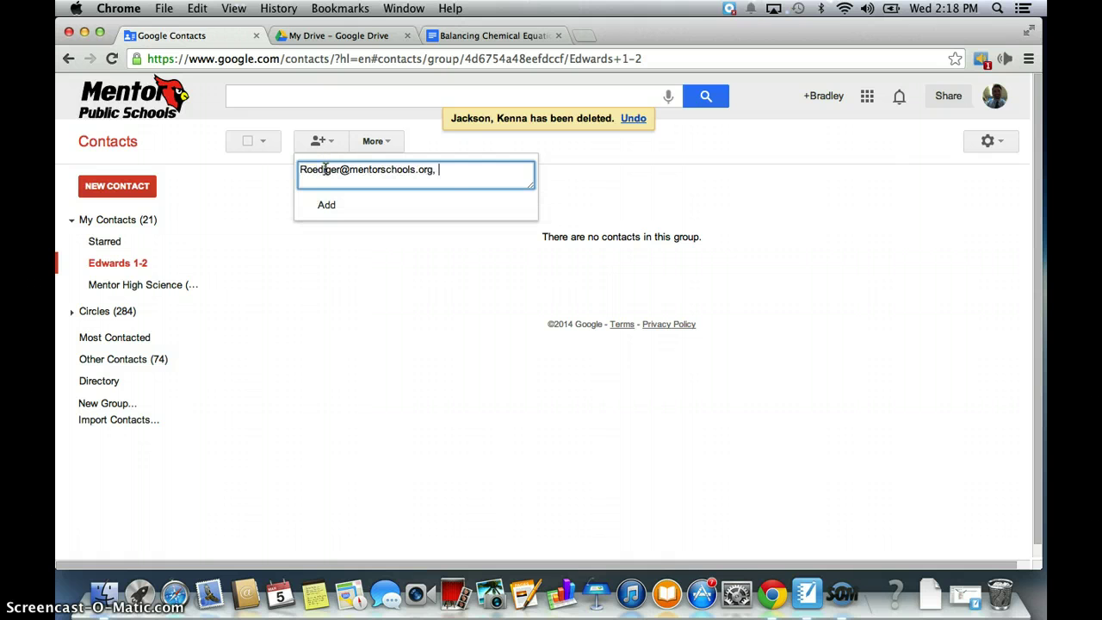
text(burns)
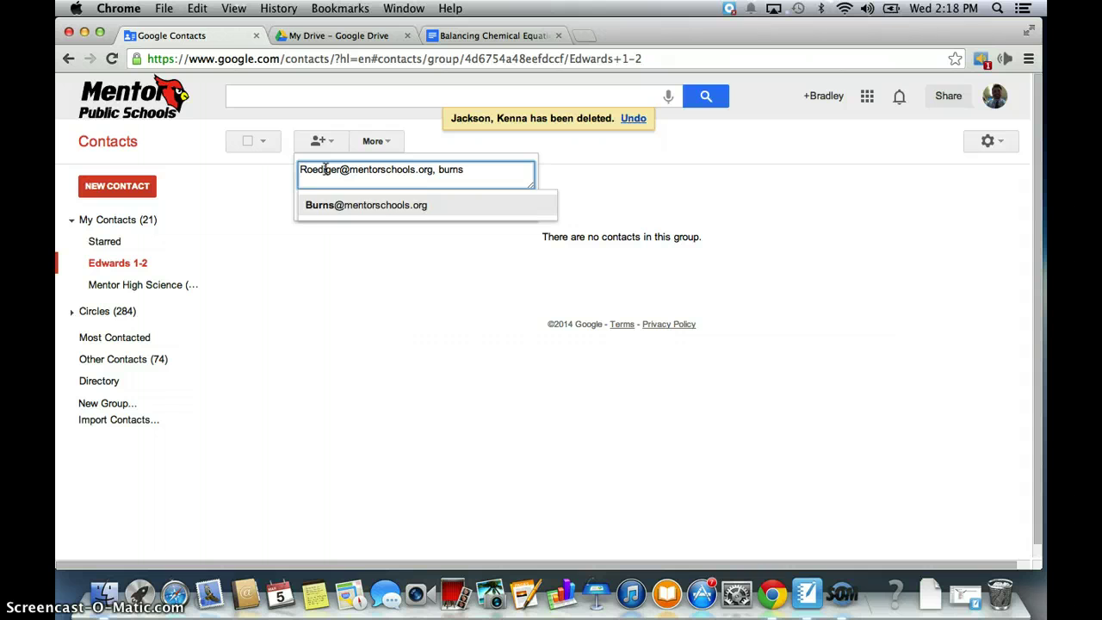
key(Return)
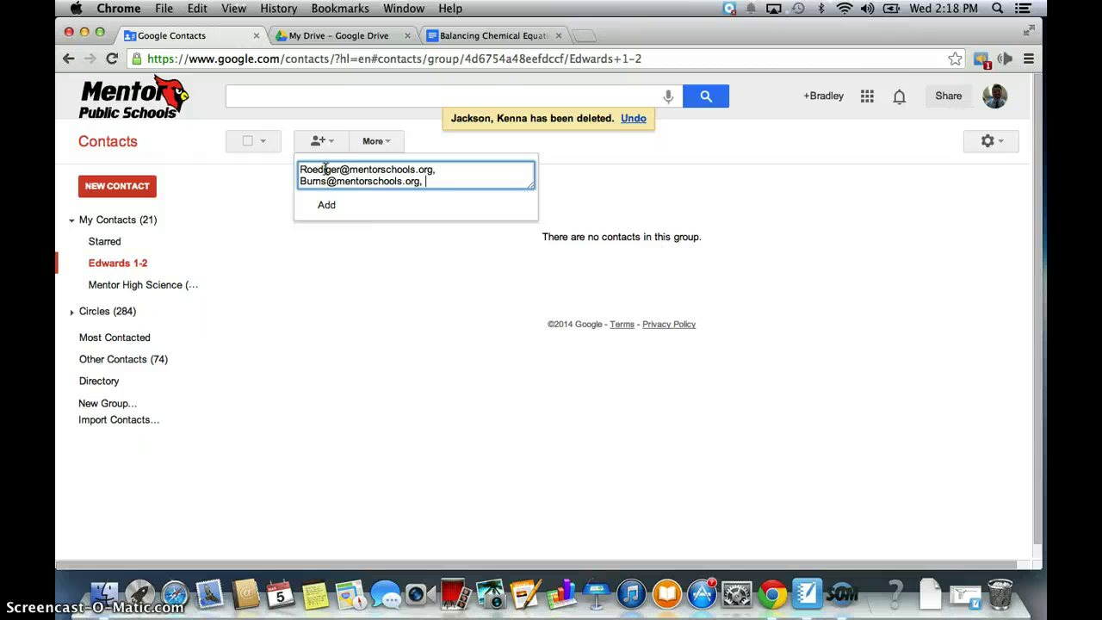
text(bal)
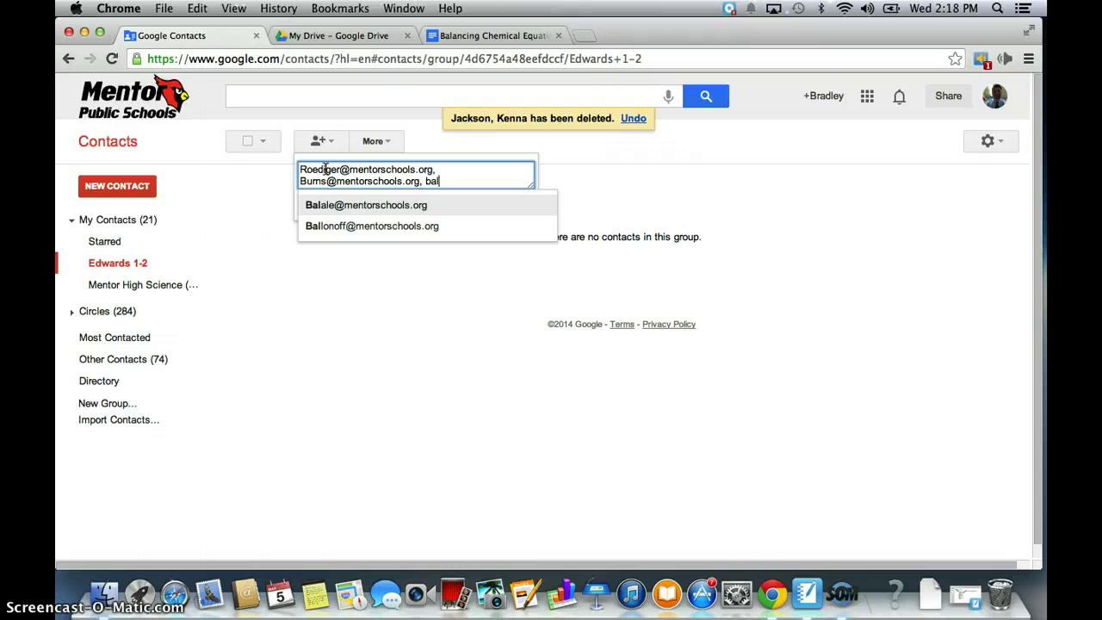
key(BackSpace)
key(BackSpace)
key(BackSpace)
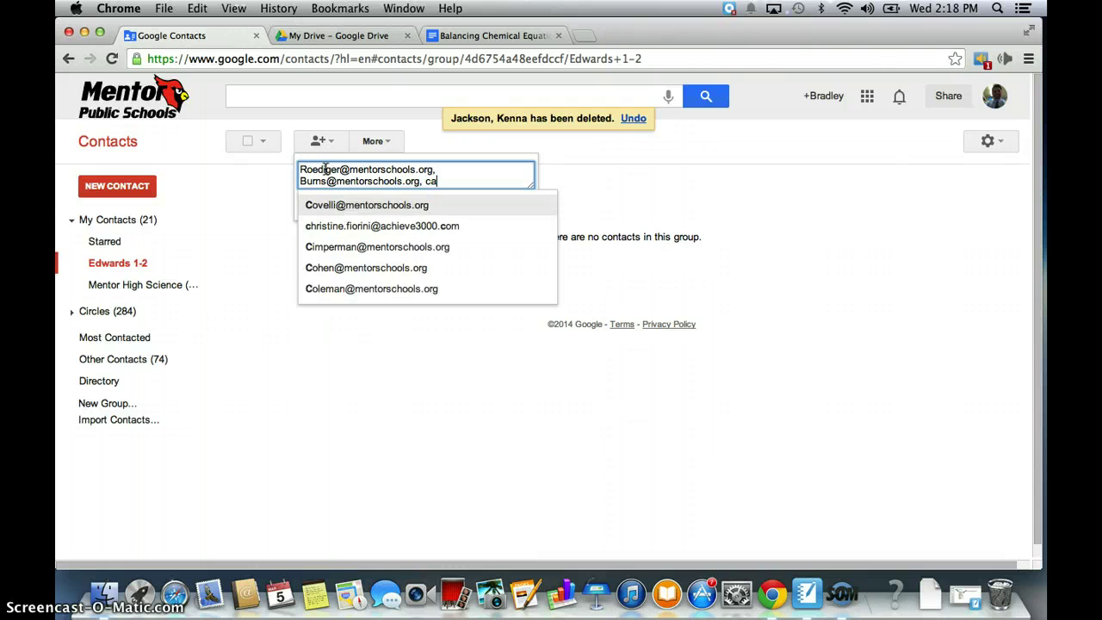
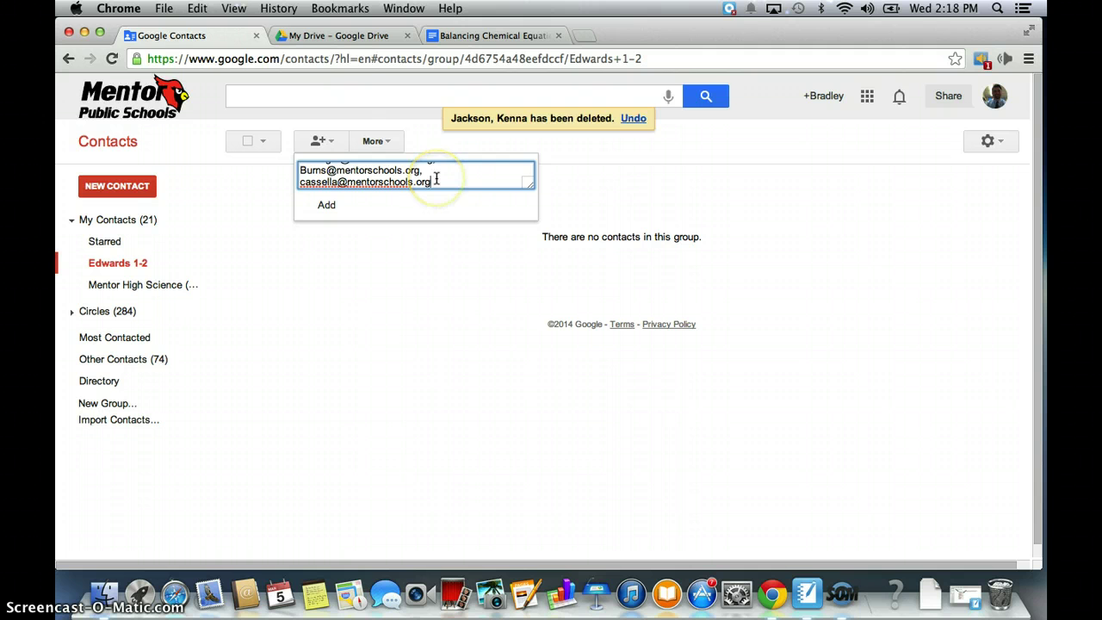
click(434, 180)
drag(433, 180, 341, 183)
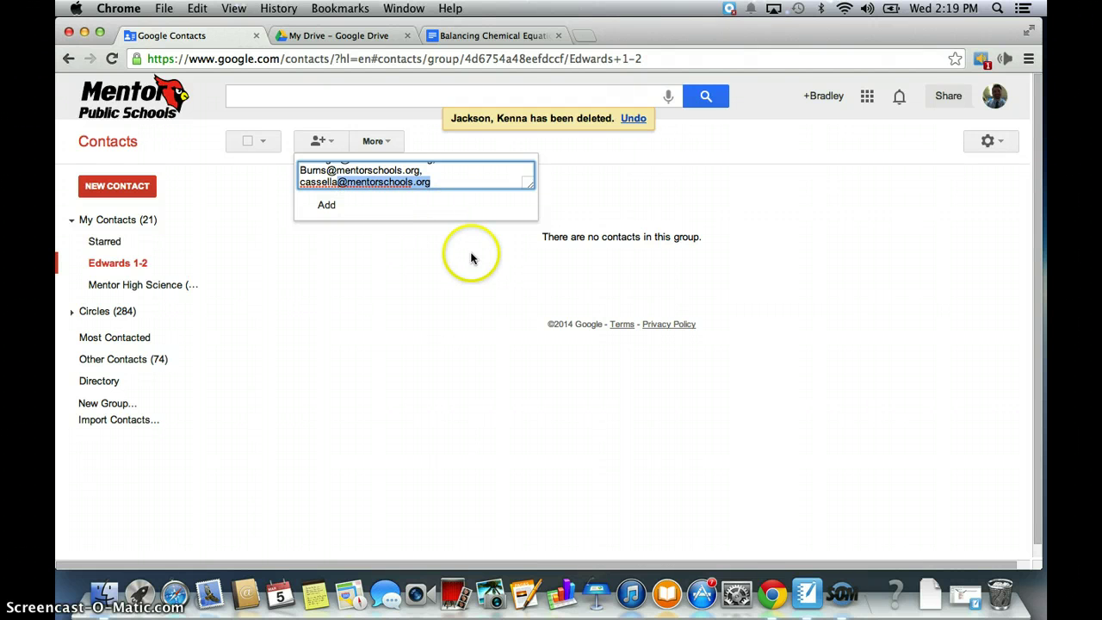
click(470, 181)
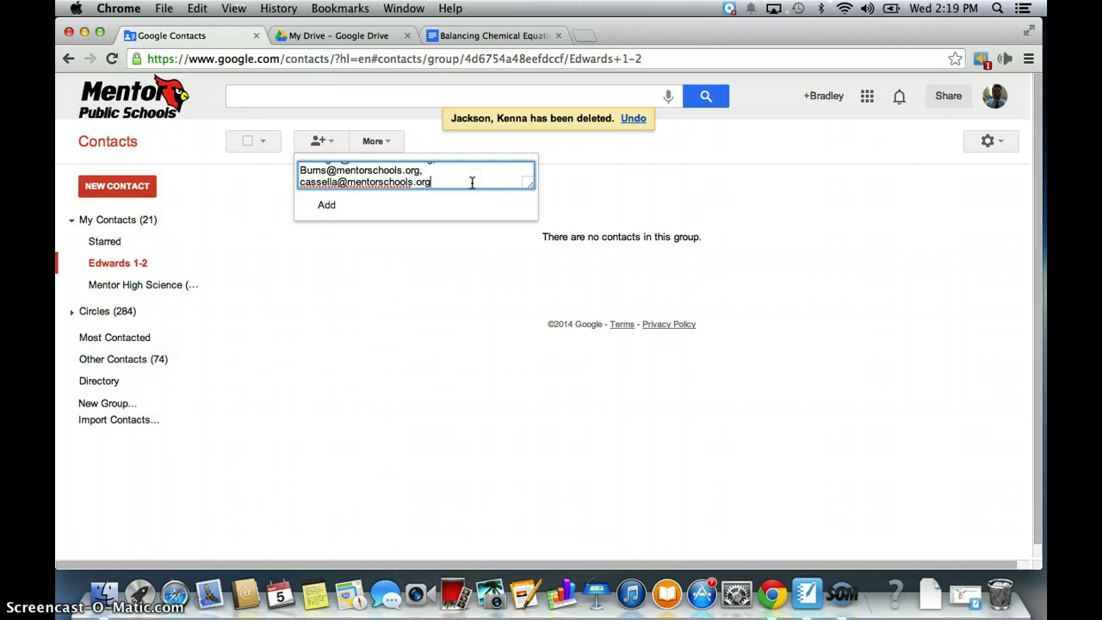
click(332, 212)
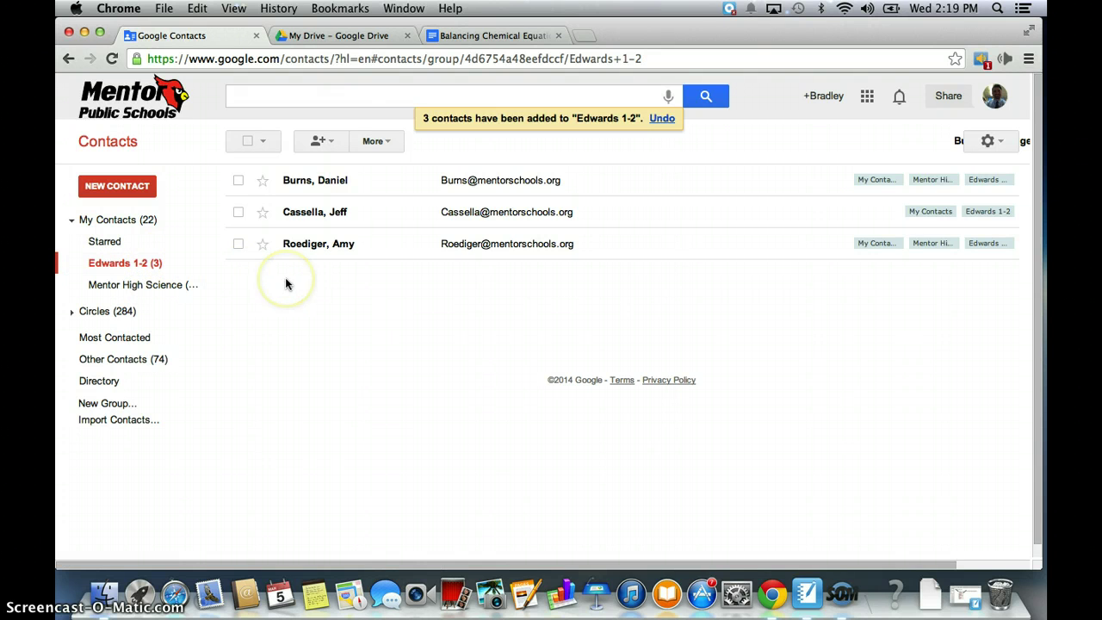
Invite the Edwards 1-2 group (3 contacts) in the Balancing Chemical Equations Quiz 2013 sharing settings.
click(487, 37)
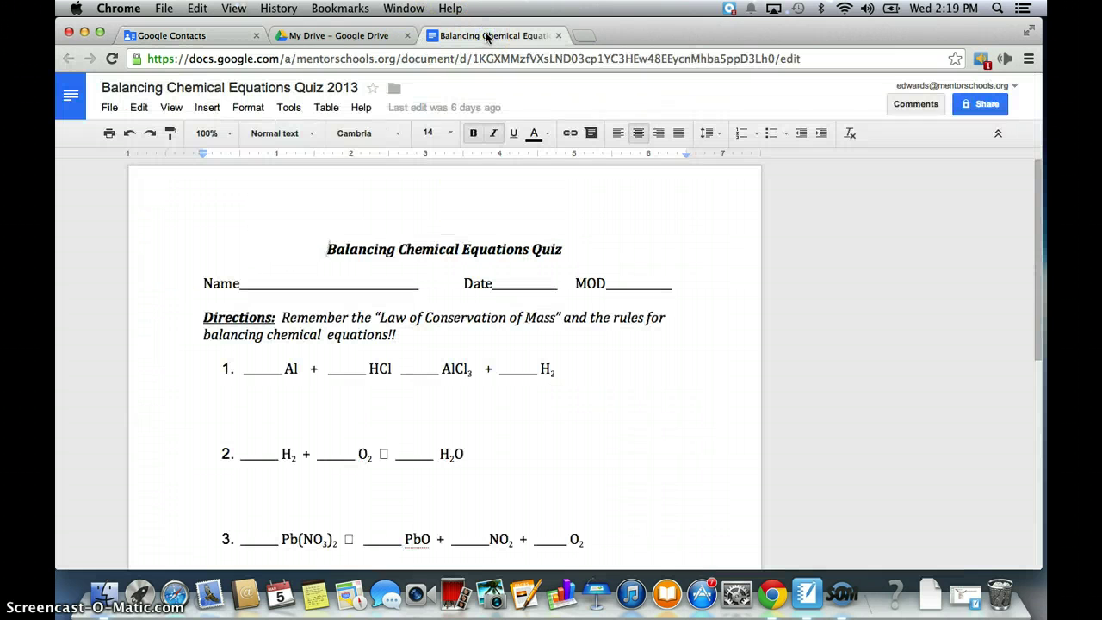
click(986, 106)
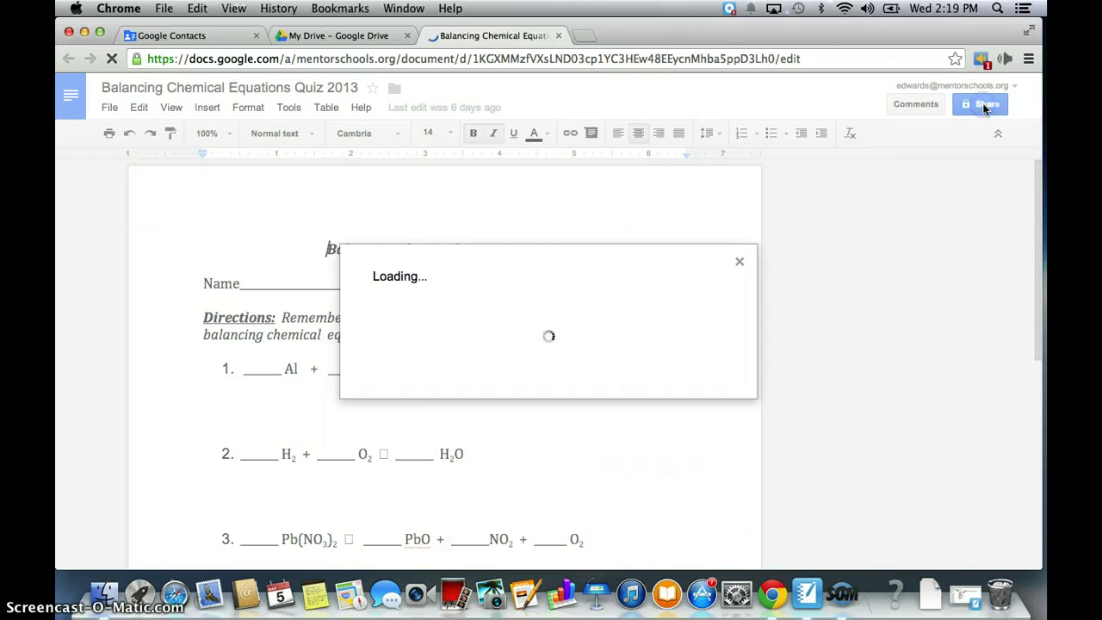
click(492, 442)
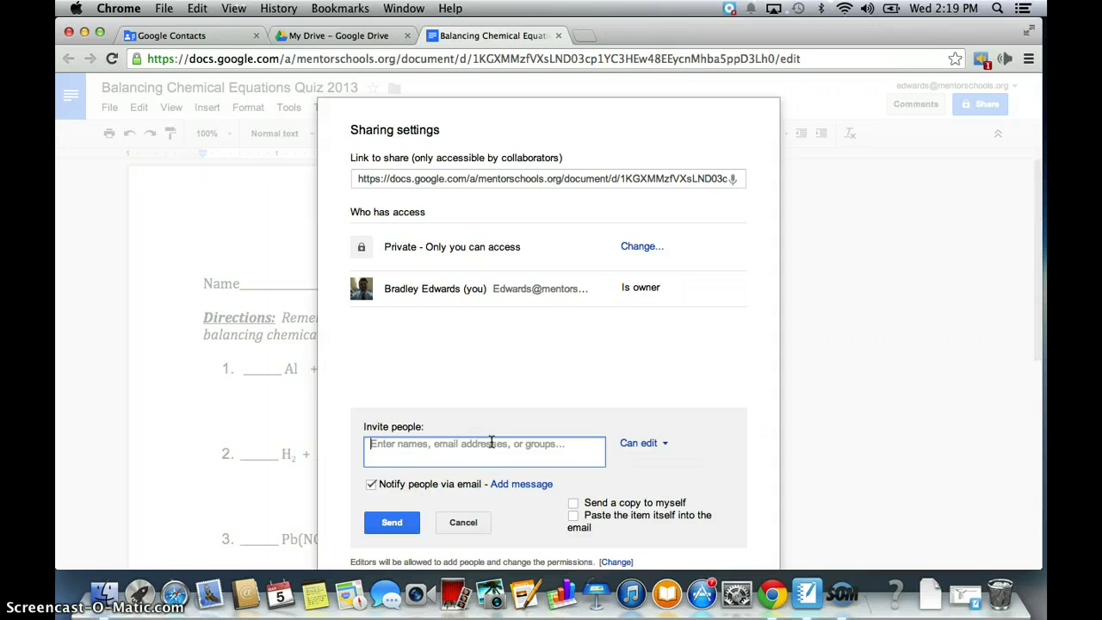
text(Edwards)
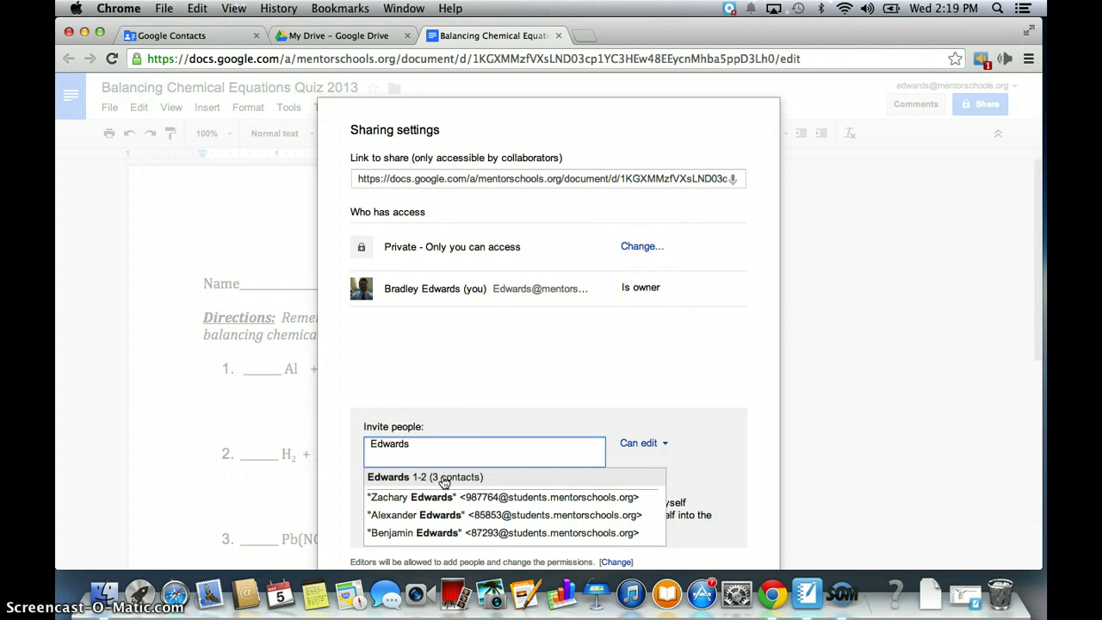
click(444, 479)
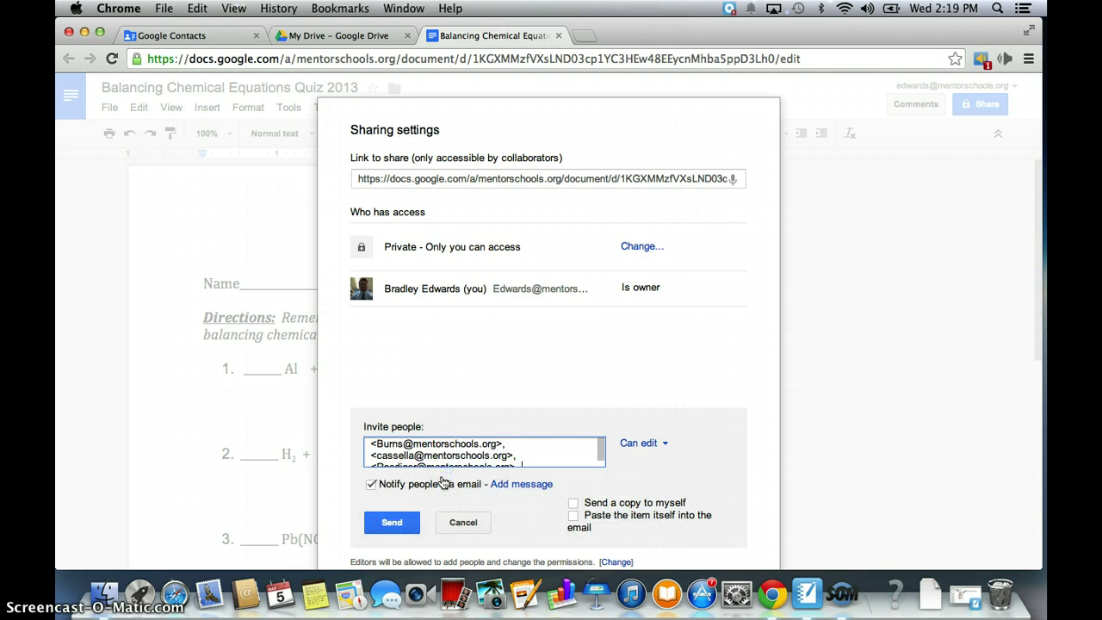